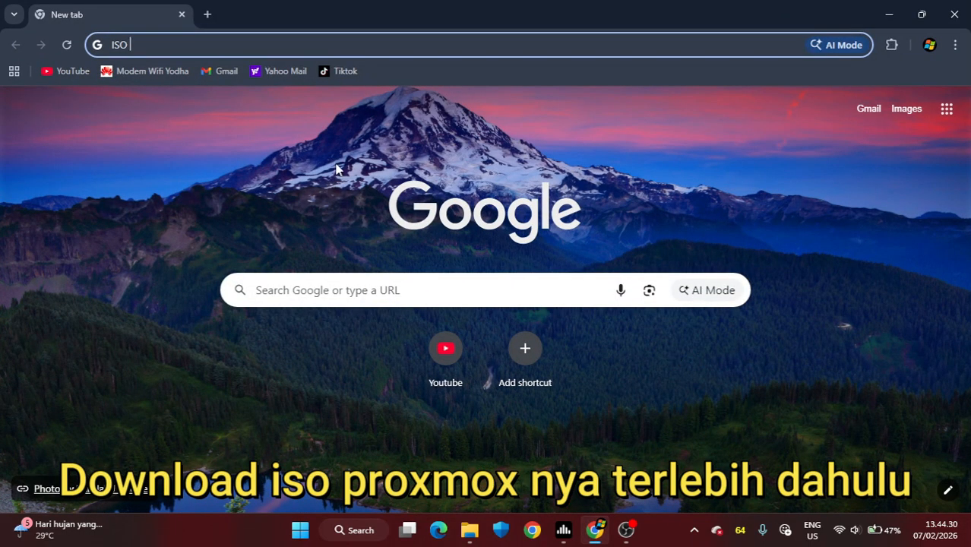
Step: Search the web for "ISO PROXMOX" and download the Proxmox VE 9.1 ISO Installer from the official Proxmox page
{"action": "type", "text": "PRO"}
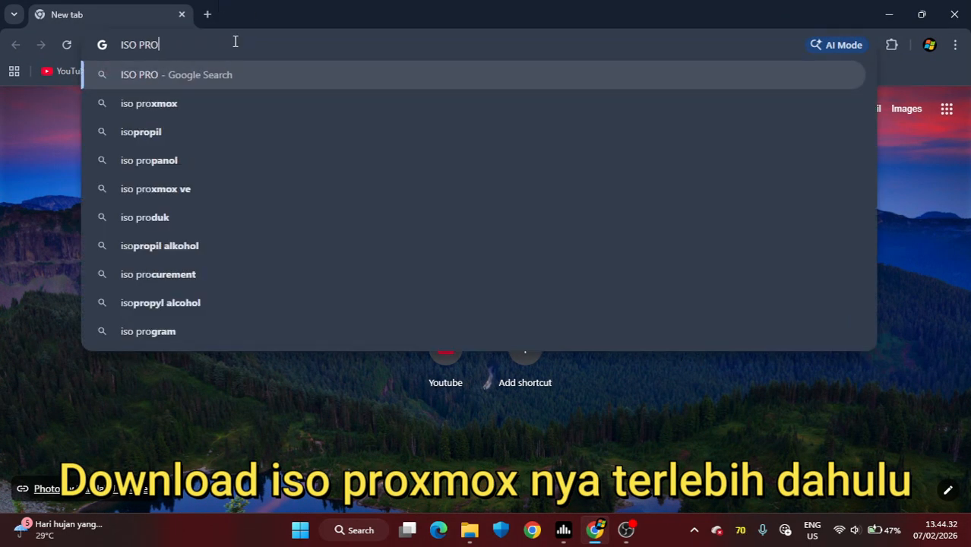
{"action": "type", "text": "XMOX"}
{"action": "key", "text": "Return"}
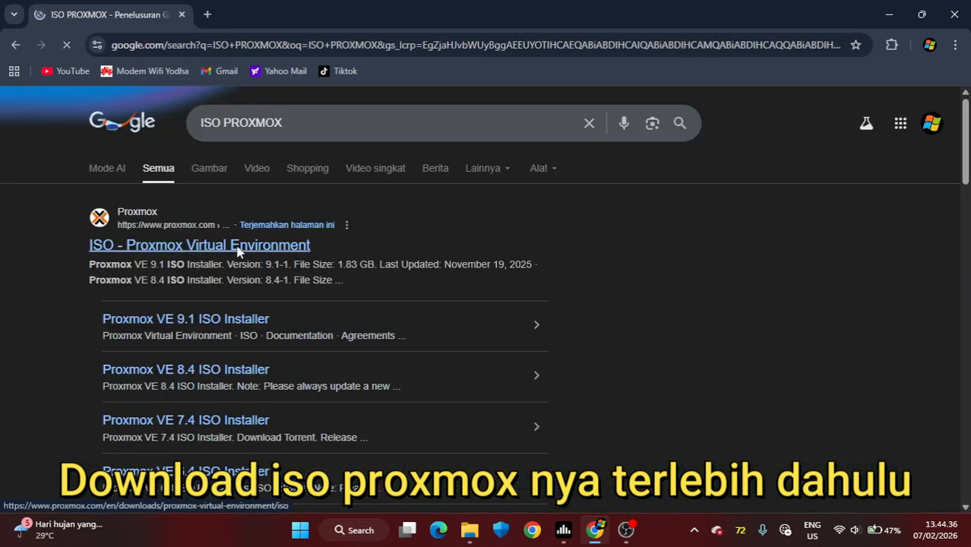
{"action": "left_click", "coordinate": [234, 248]}
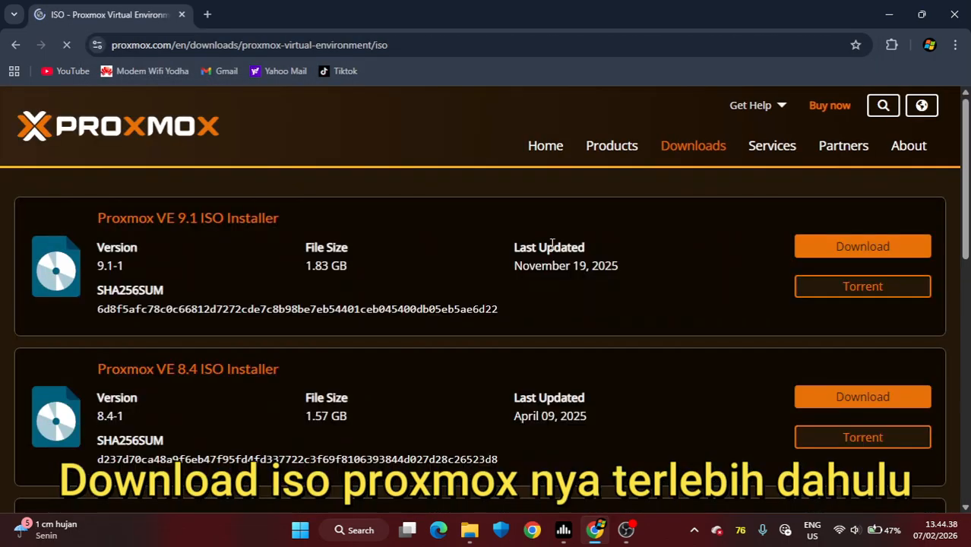
{"action": "left_click", "coordinate": [195, 462]}
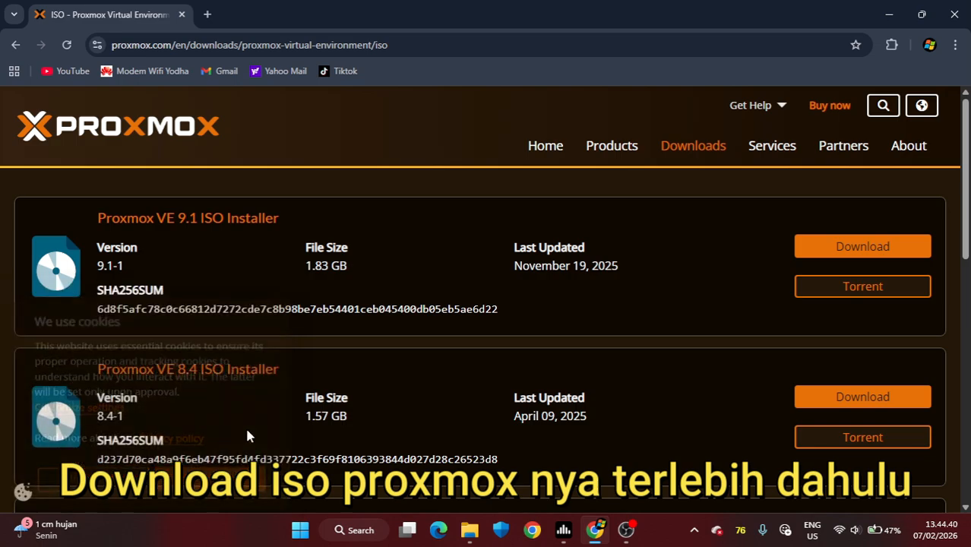
{"action": "left_click", "coordinate": [826, 253]}
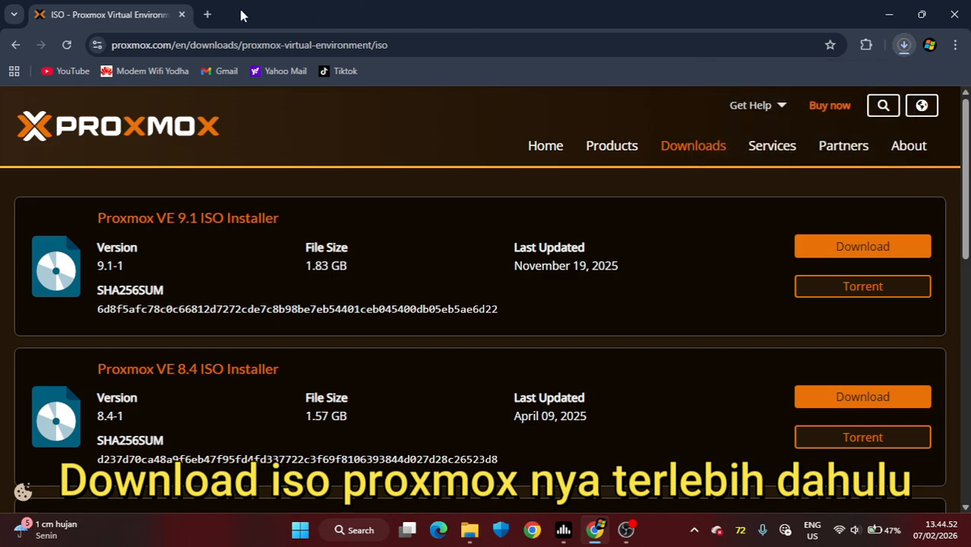
Step: Search for "rufus for windows" in a new browser tab and open the official rufus.ie website
{"action": "left_click", "coordinate": [205, 15]}
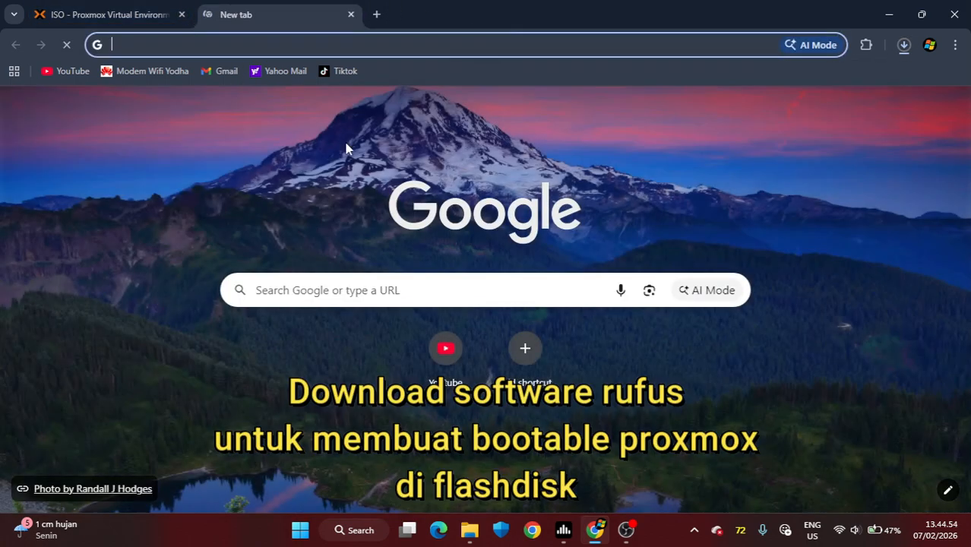
{"action": "type", "text": "rufus "}
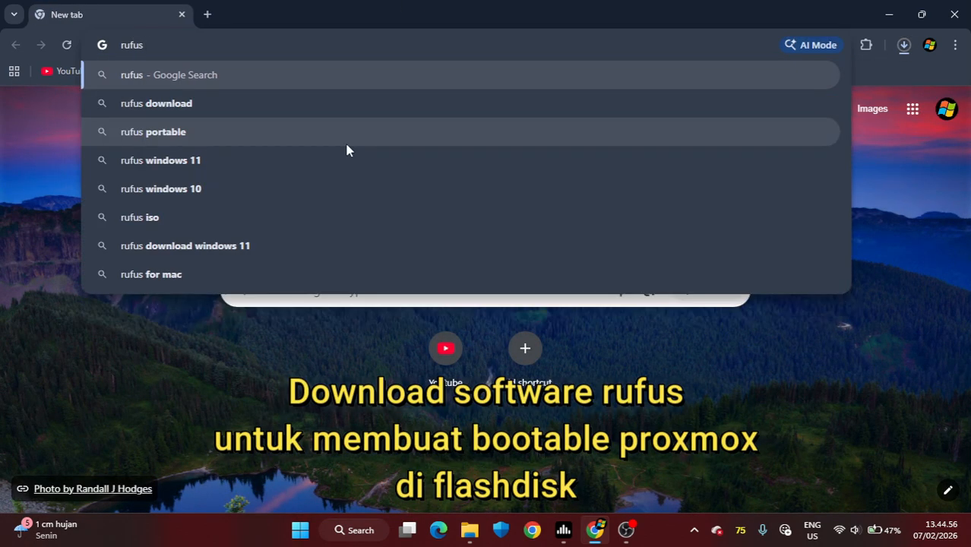
{"action": "type", "text": "for windoes"}
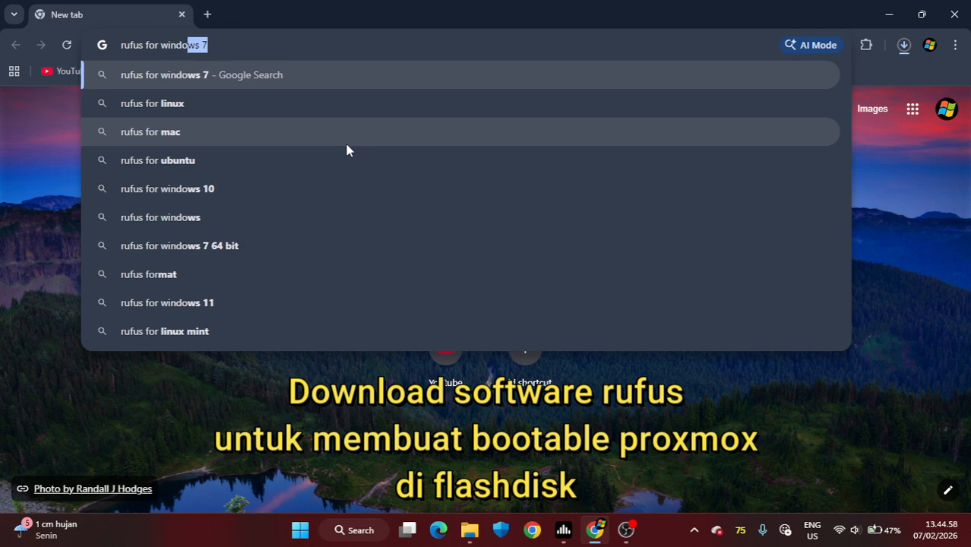
{"action": "key", "text": "BackSpace"}
{"action": "key", "text": "BackSpace"}
{"action": "type", "text": "ws"}
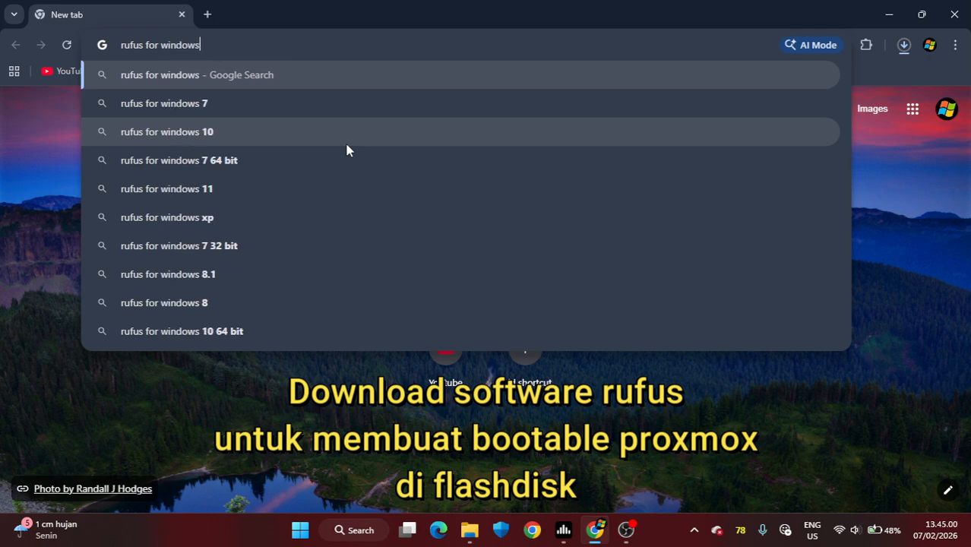
{"action": "key", "text": "Return"}
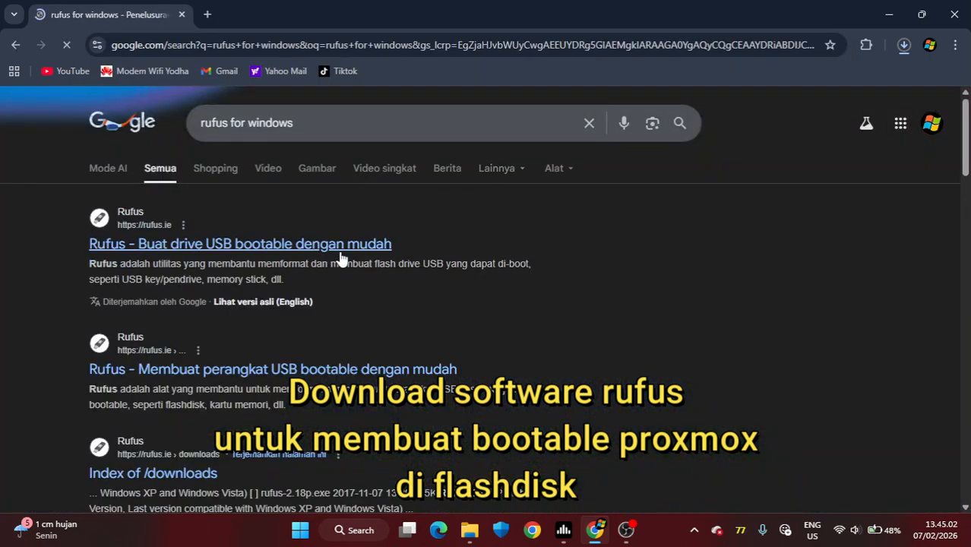
{"action": "left_click", "coordinate": [321, 249]}
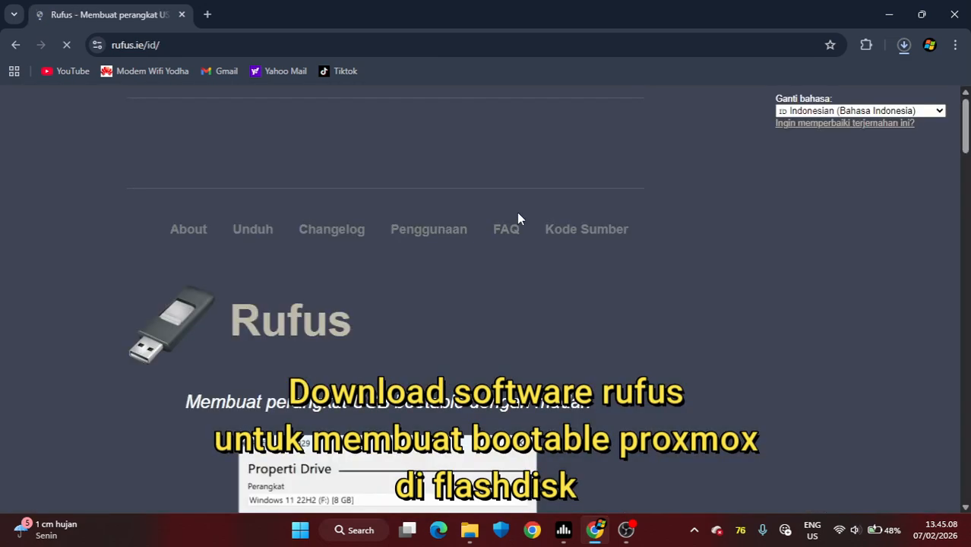
Step: Download the standard Windows x64 release rufus-4.12.exe and show the browser's downloads
{"action": "scroll", "coordinate": [518, 216], "scroll_direction": "down", "scroll_amount": 3}
{"action": "scroll", "coordinate": [516, 234], "scroll_direction": "down", "scroll_amount": 10}
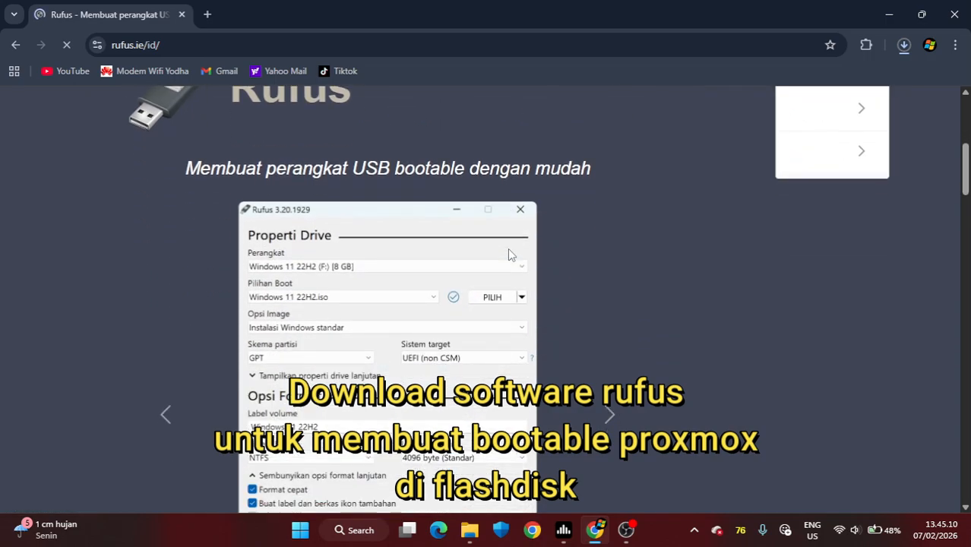
{"action": "scroll", "coordinate": [507, 255], "scroll_direction": "down", "scroll_amount": 1}
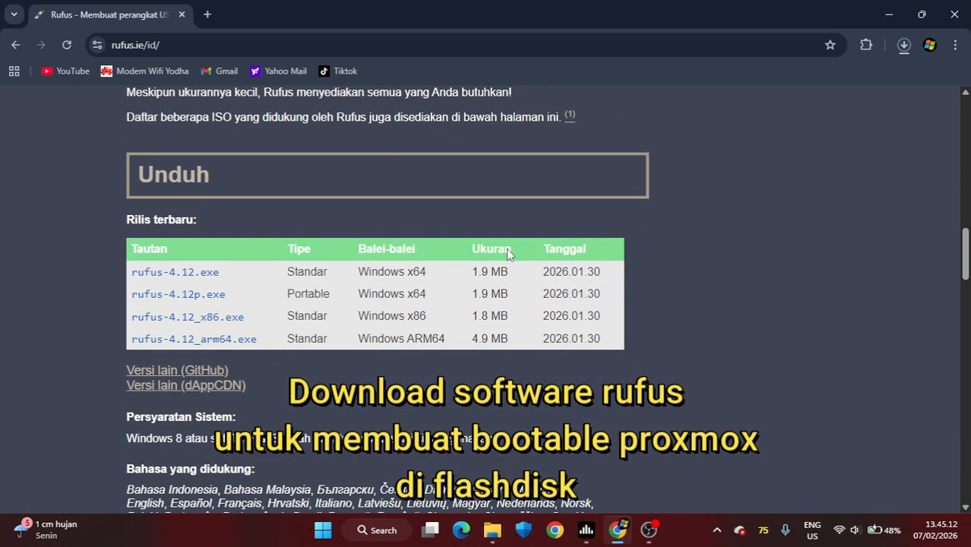
{"action": "left_click", "coordinate": [181, 274]}
{"action": "left_click", "coordinate": [904, 46]}
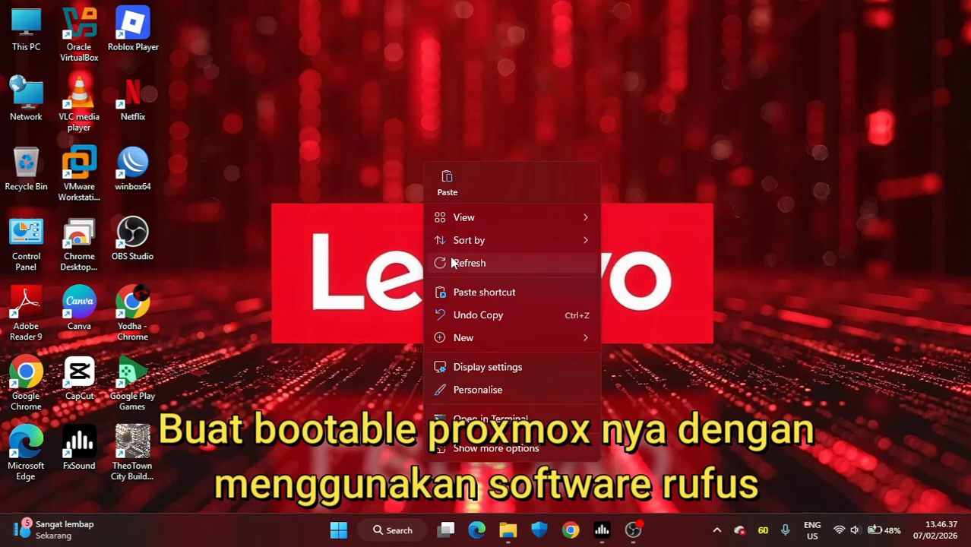
Step: Switch to File Explorer, open the Buat Proxmox folder in Downloads and launch rufus-4.12
{"action": "left_click", "coordinate": [436, 258]}
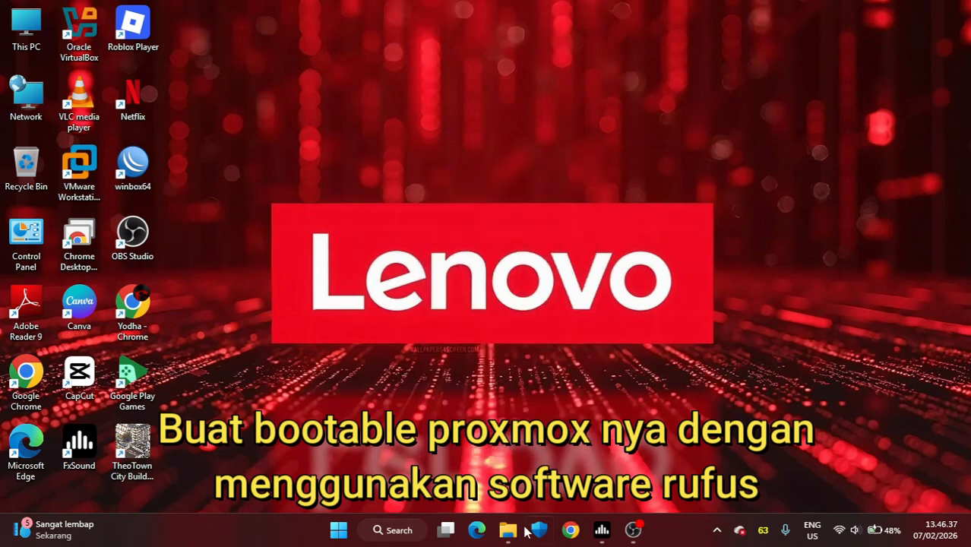
{"action": "left_click", "coordinate": [508, 531]}
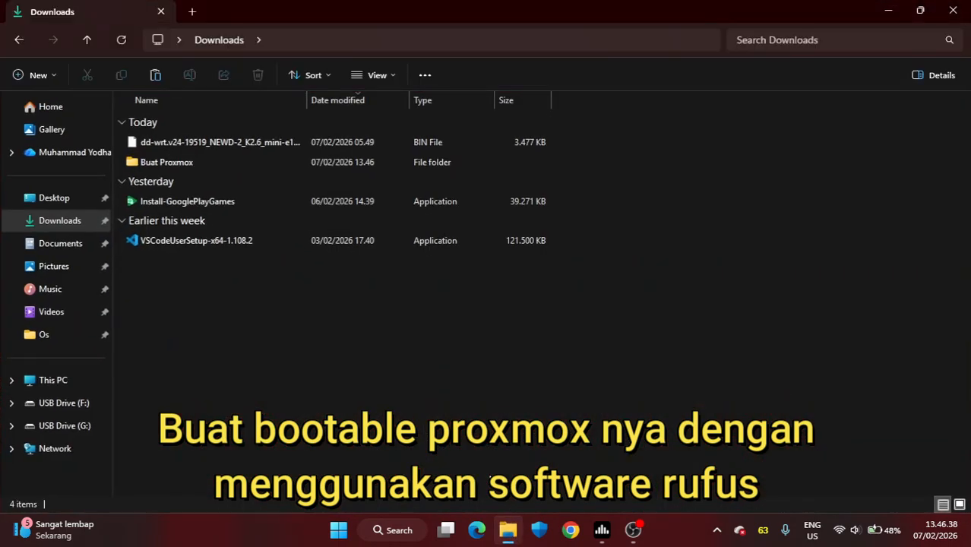
{"action": "double_click", "coordinate": [199, 163]}
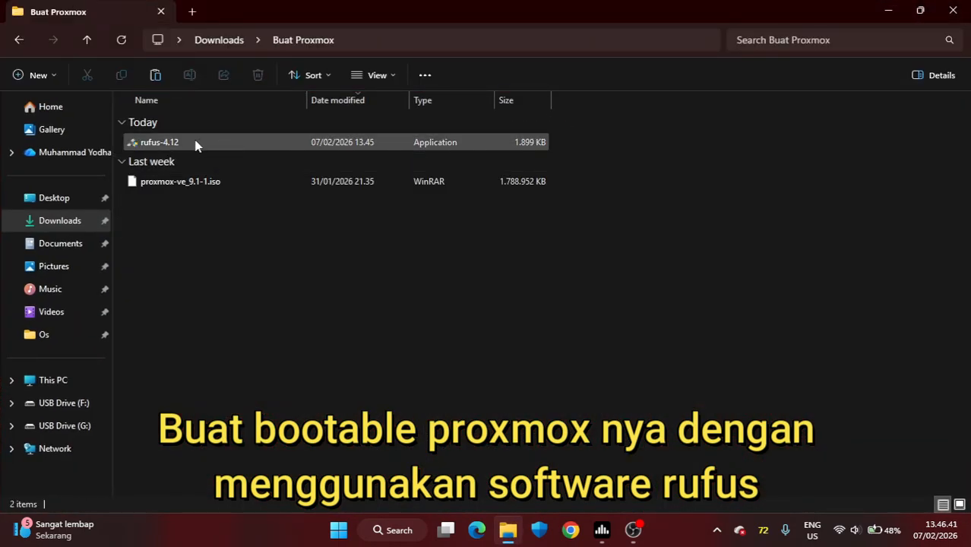
{"action": "left_click", "coordinate": [199, 144]}
{"action": "double_click", "coordinate": [198, 144]}
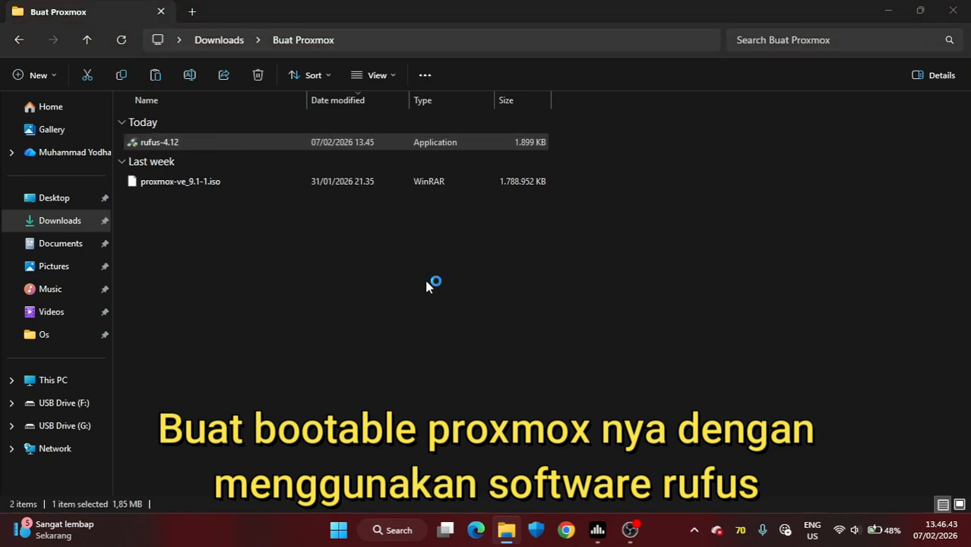
Step: Restore the Buat Proxmox folder window to a smaller size and arrange it beside the Rufus window
{"action": "left_click", "coordinate": [920, 11]}
{"action": "left_click_drag", "start_coordinate": [769, 191], "coordinate": [399, 195]}
{"action": "left_click_drag", "start_coordinate": [264, 69], "coordinate": [222, 88]}
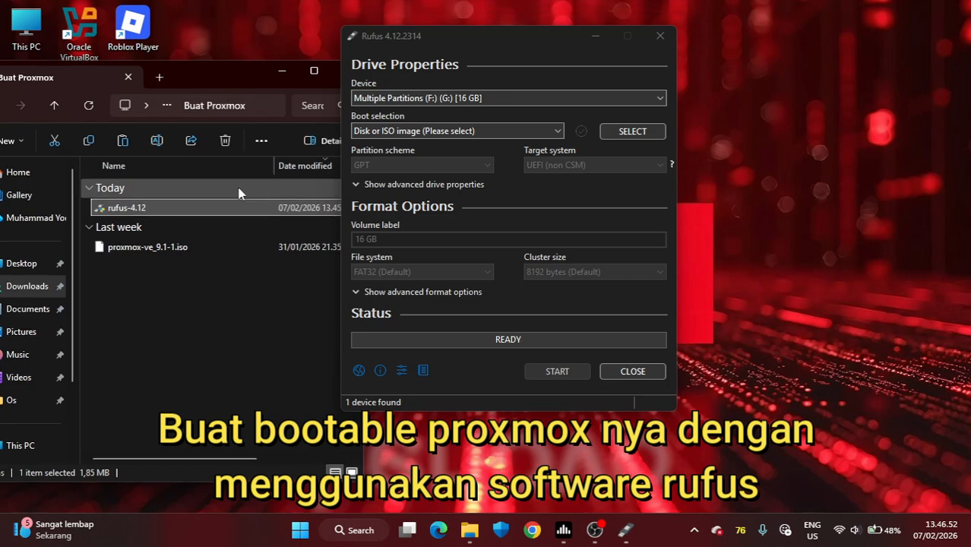
Step: Select the 16 GB multiple-partition USB drive as device and load proxmox-ve_9.1-1.iso from the folder as the boot image
{"action": "left_click", "coordinate": [243, 247]}
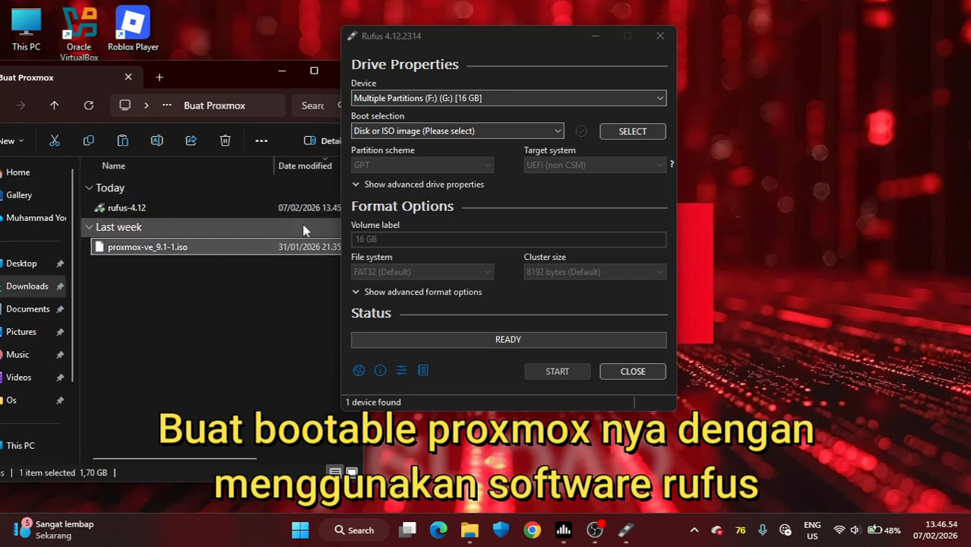
{"action": "left_click", "coordinate": [460, 97]}
{"action": "left_click", "coordinate": [442, 113]}
{"action": "left_click", "coordinate": [228, 249]}
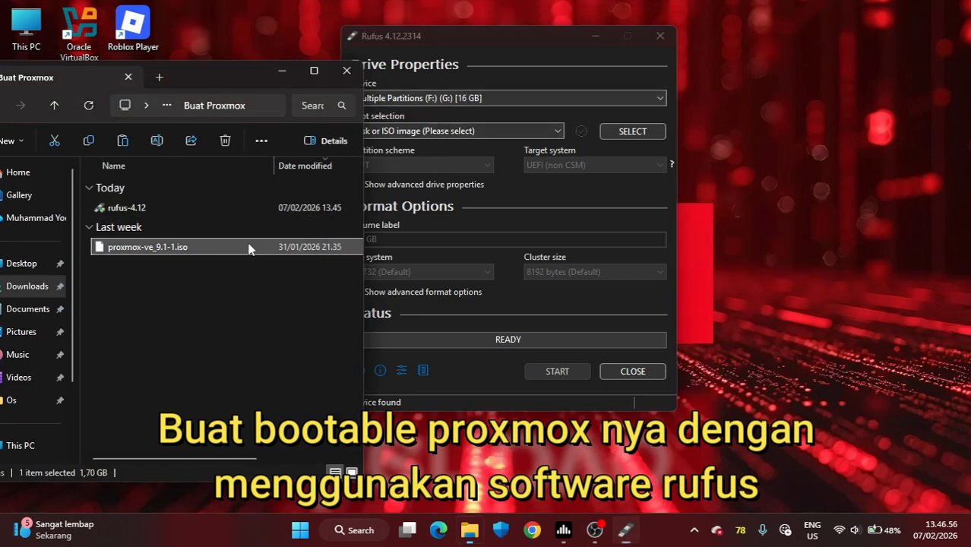
{"action": "left_click_drag", "start_coordinate": [524, 189], "coordinate": [525, 188]}
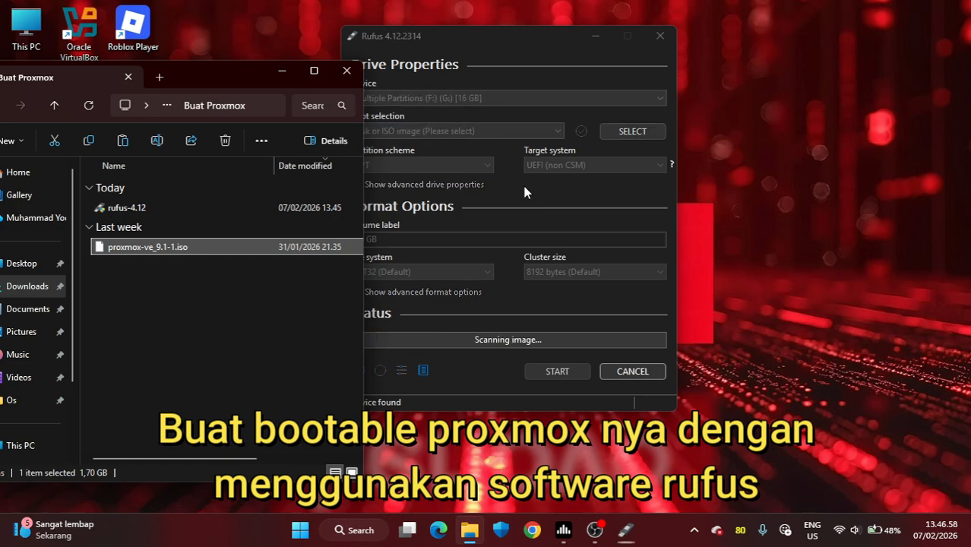
{"action": "left_click", "coordinate": [632, 240]}
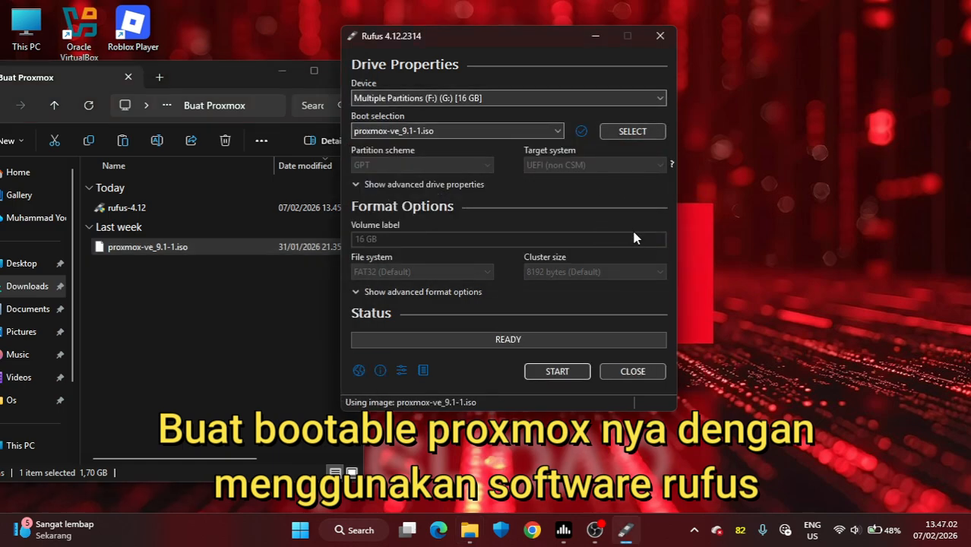
Step: Start writing the Proxmox image to the USB drive, accepting the drive warnings, and minimize the folder window
{"action": "left_click", "coordinate": [543, 373]}
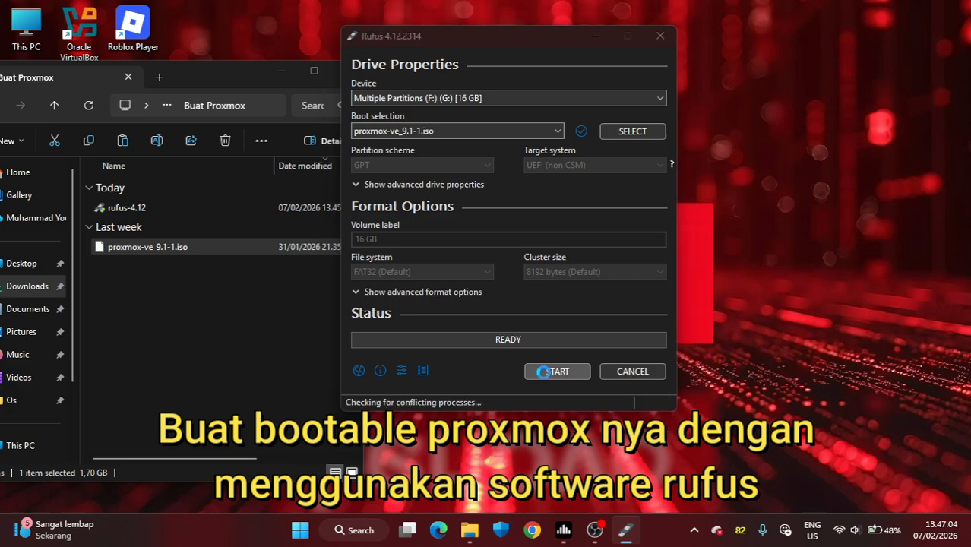
{"action": "left_click", "coordinate": [562, 241]}
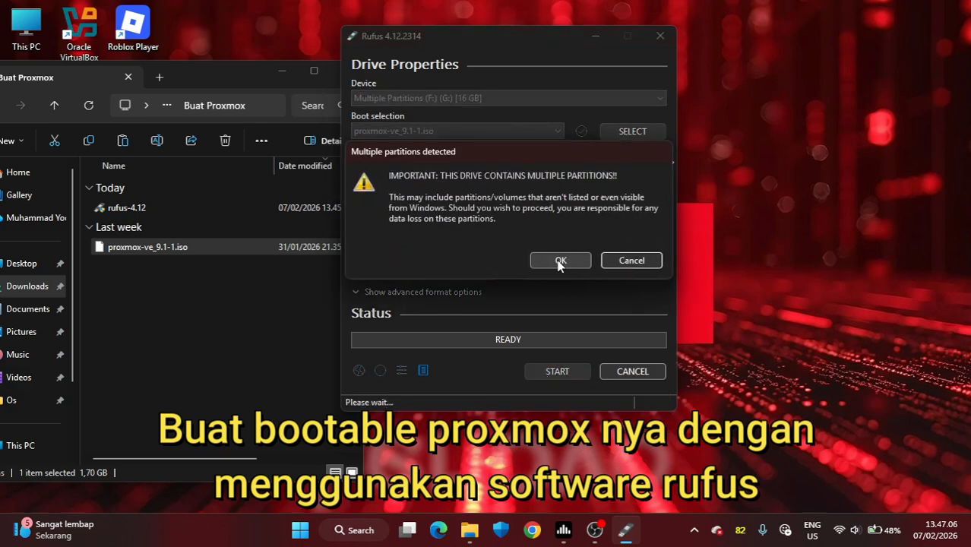
{"action": "left_click", "coordinate": [560, 261]}
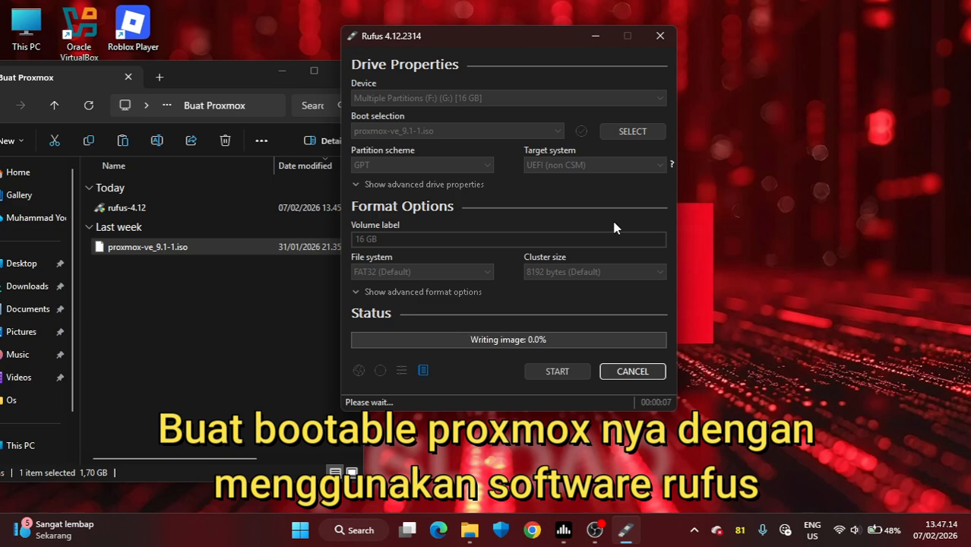
{"action": "left_click", "coordinate": [282, 71]}
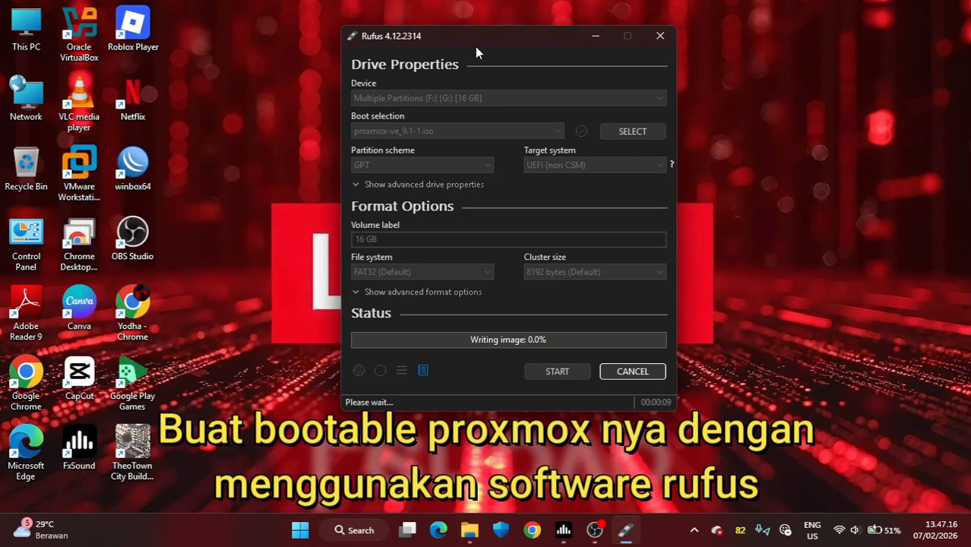
{"action": "left_click_drag", "start_coordinate": [475, 41], "coordinate": [463, 81]}
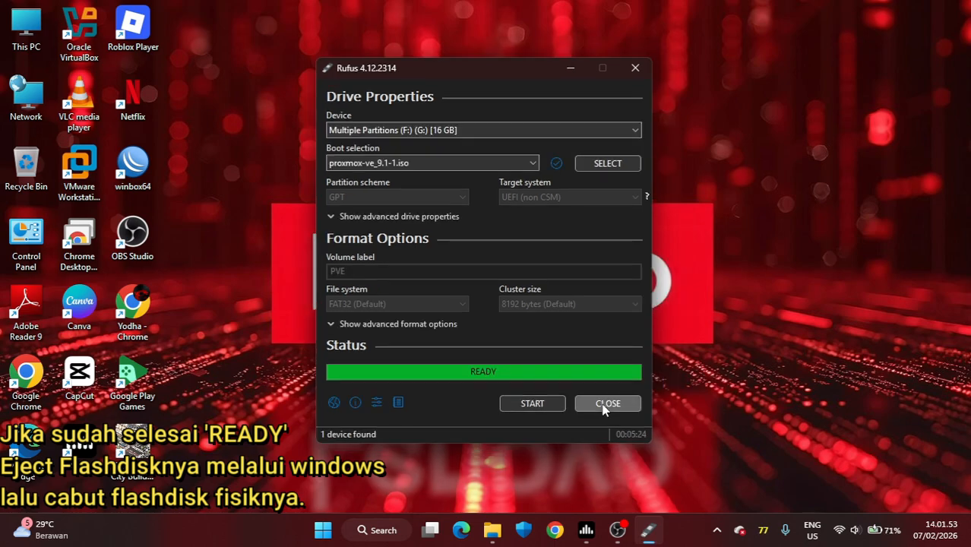
Step: Close Rufus once the image is written and safely eject the Cruzer Blade flash drive from Windows
{"action": "left_click", "coordinate": [608, 409]}
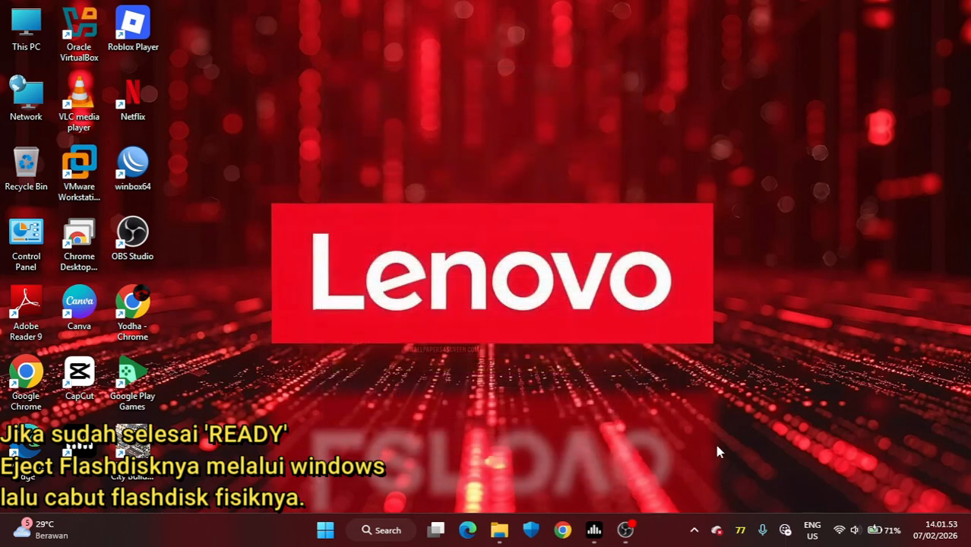
{"action": "left_click", "coordinate": [694, 530]}
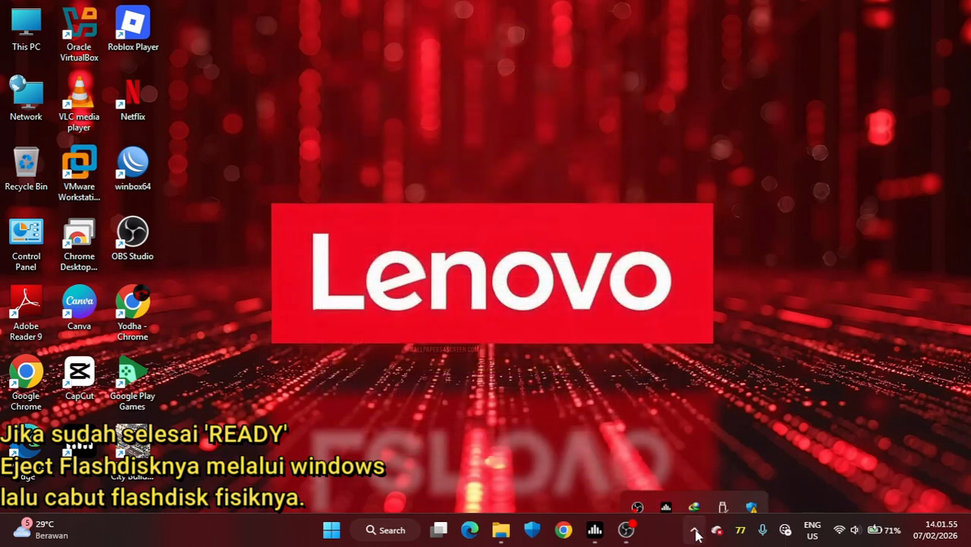
{"action": "left_click", "coordinate": [723, 489]}
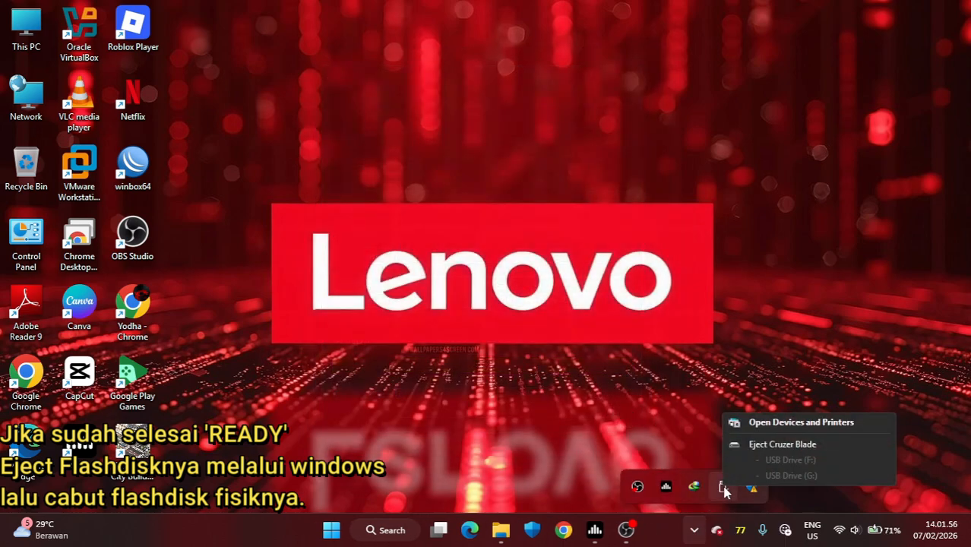
{"action": "left_click", "coordinate": [768, 445]}
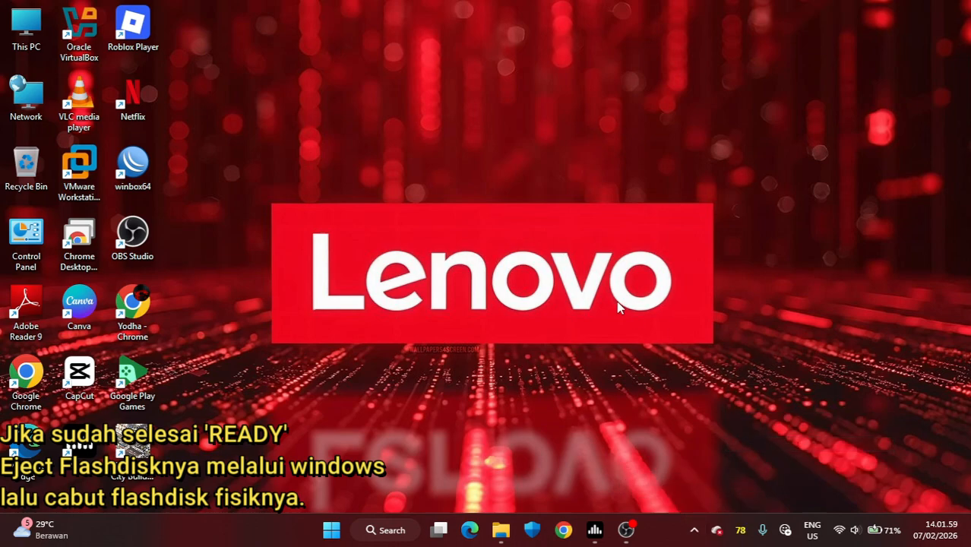